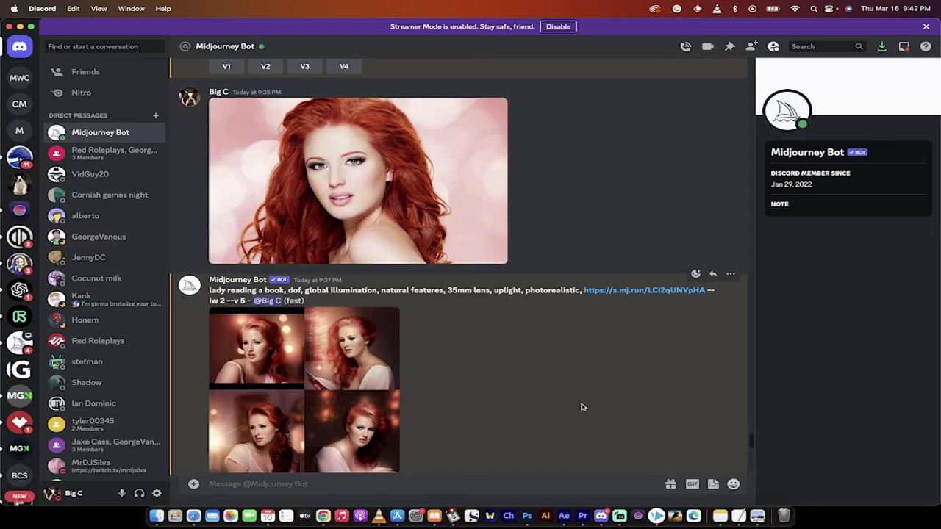
- Review the earlier red-haired portrait and its four-image grid in the Midjourney Bot chat
scroll(580, 407, up, 3)
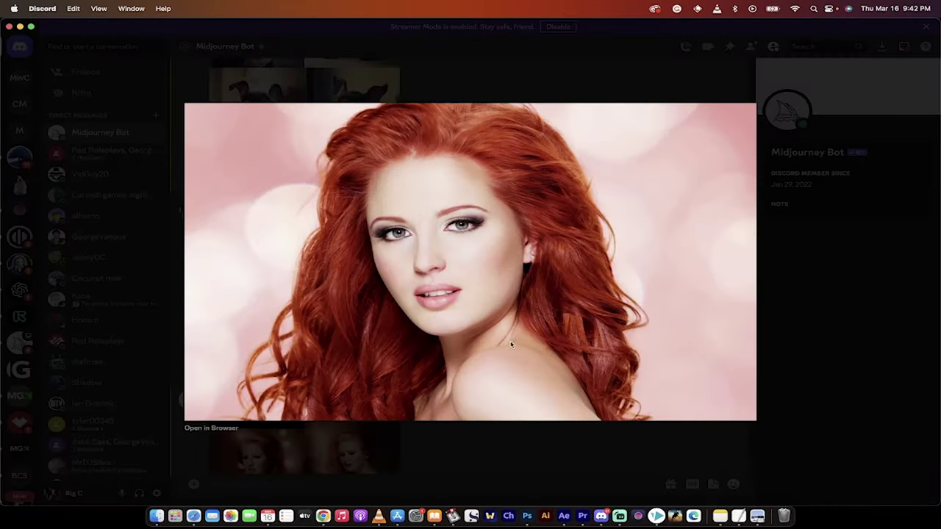
click(478, 450)
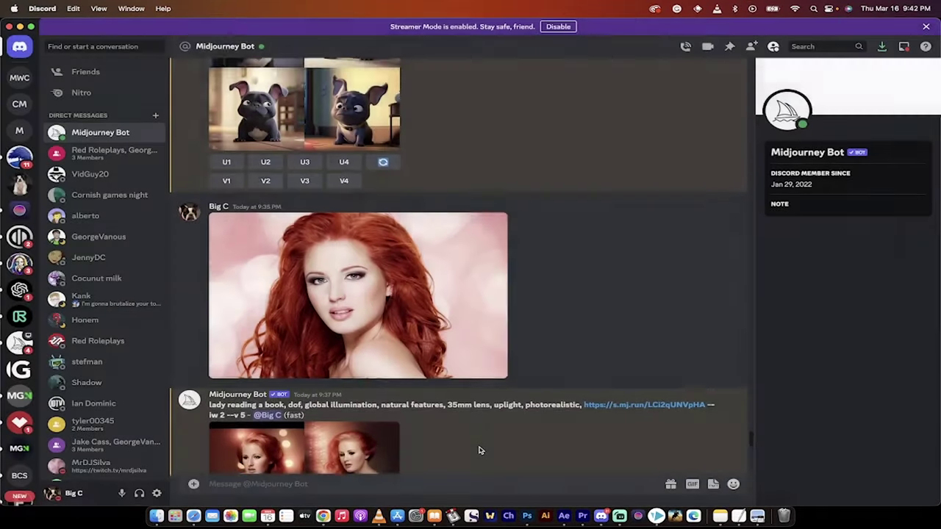
scroll(456, 368, down, 3)
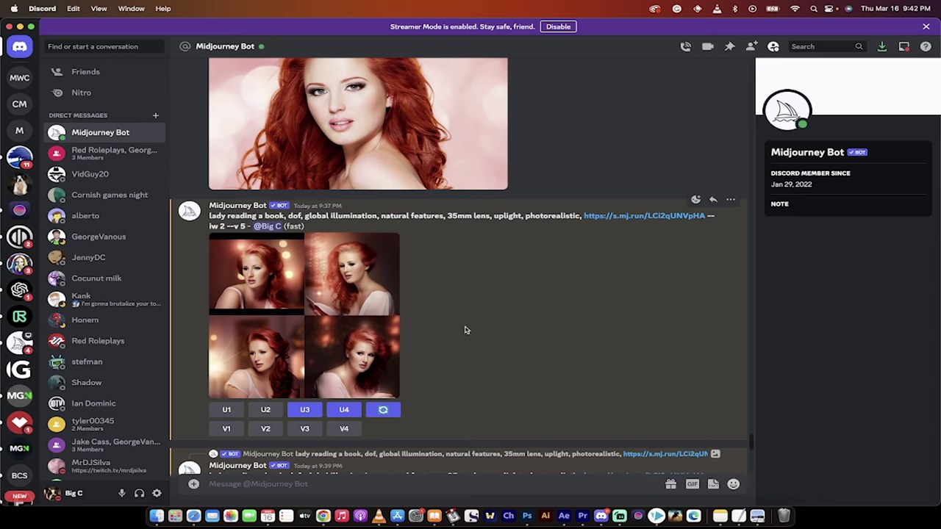
click(351, 340)
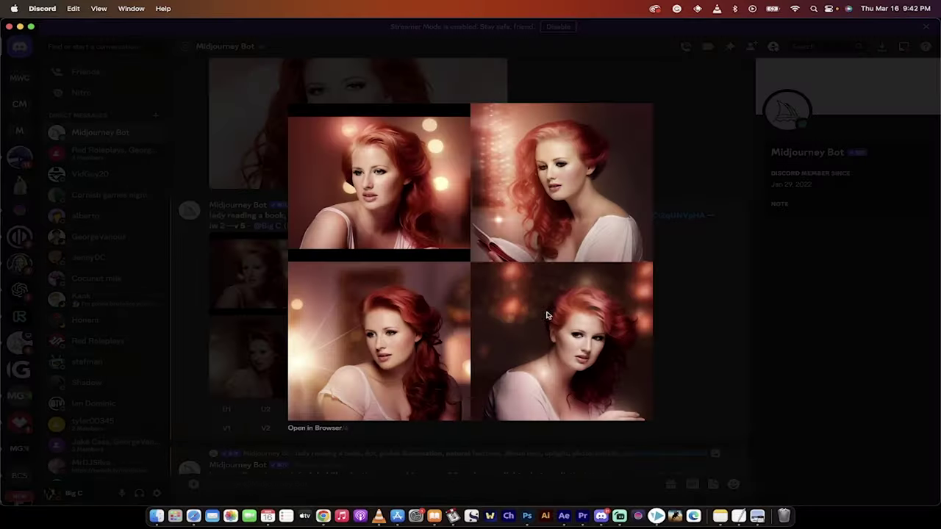
click(691, 330)
- Preview the two earlier upscaled single portraits
scroll(569, 319, down, 5)
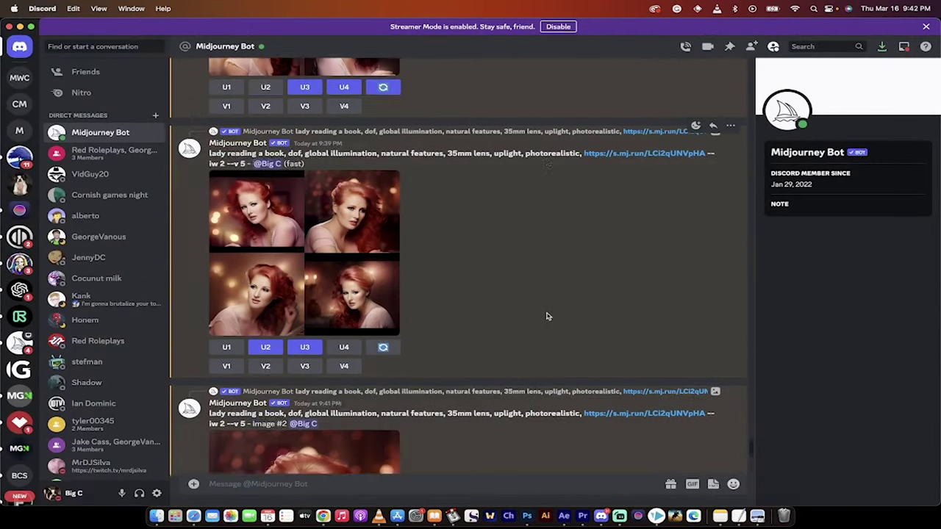
scroll(547, 316, down, 5)
click(343, 279)
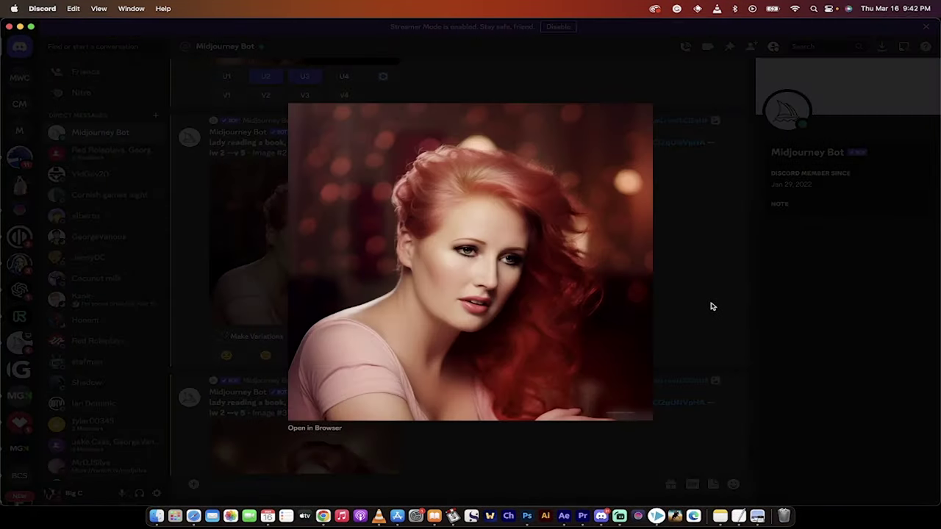
click(695, 302)
scroll(611, 302, down, 5)
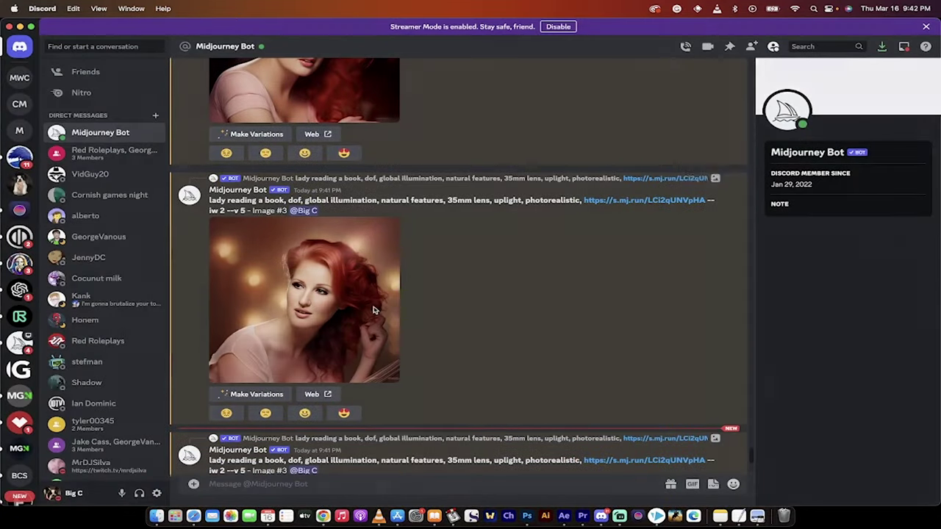
click(373, 310)
click(679, 313)
scroll(594, 305, up, 6)
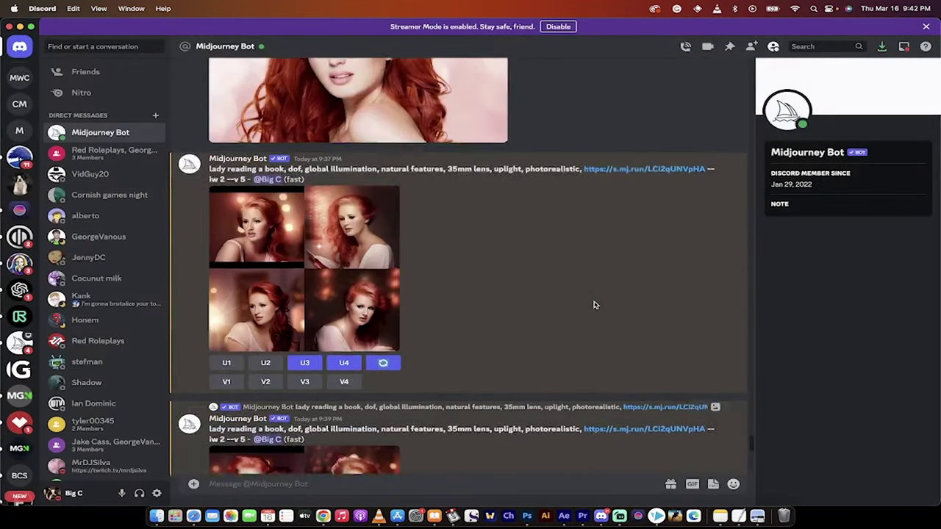
scroll(594, 304, up, 4)
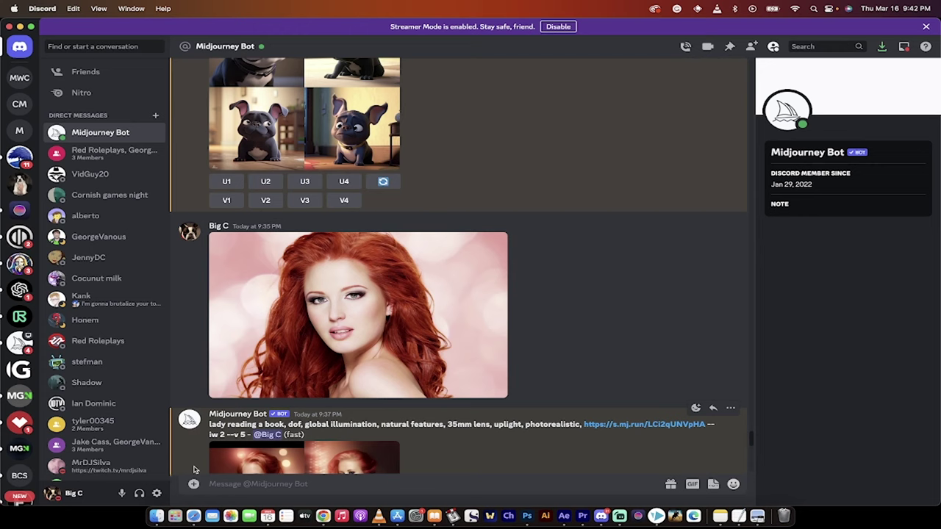
- Drag redheat_-_Copy.jpg from the Pictures folder into the Midjourney Bot chat and send it
click(156, 516)
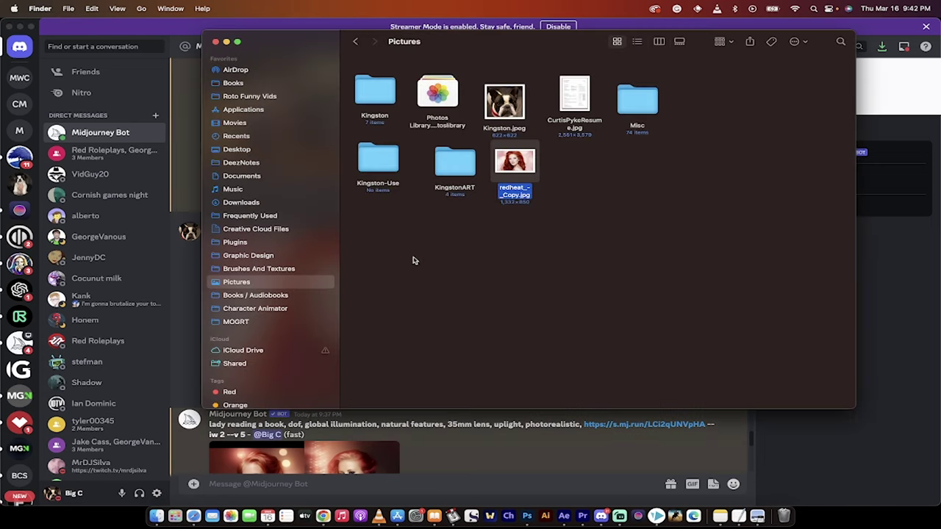
click(559, 242)
click(517, 202)
key(super+Tab)
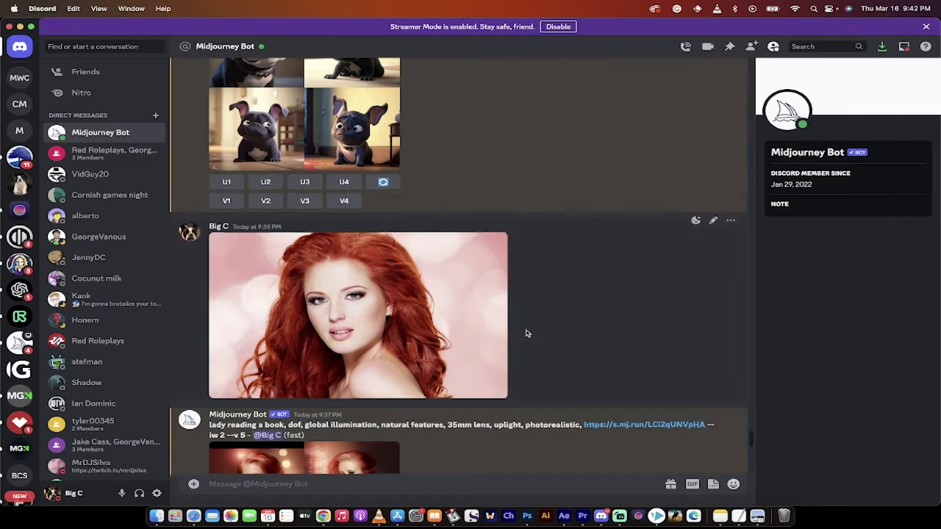
key(super+Tab)
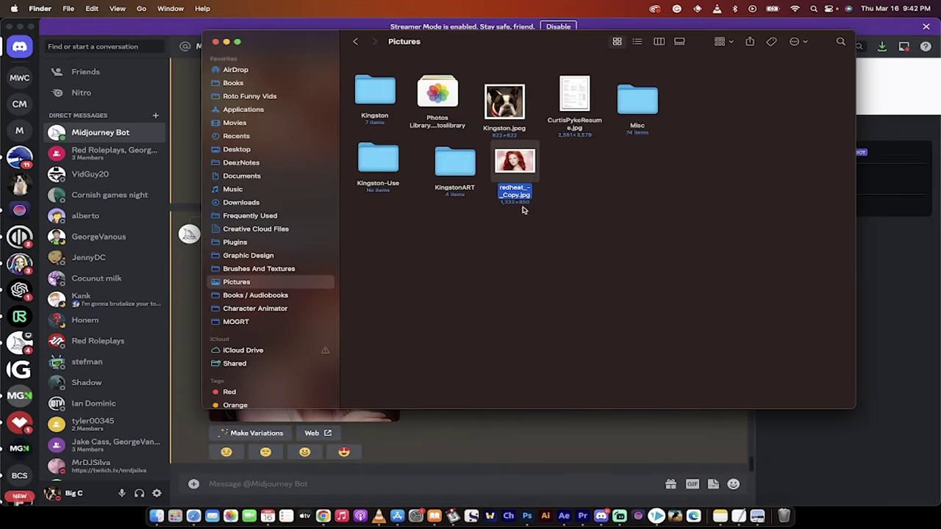
drag(522, 196, 399, 437)
key(super+Tab)
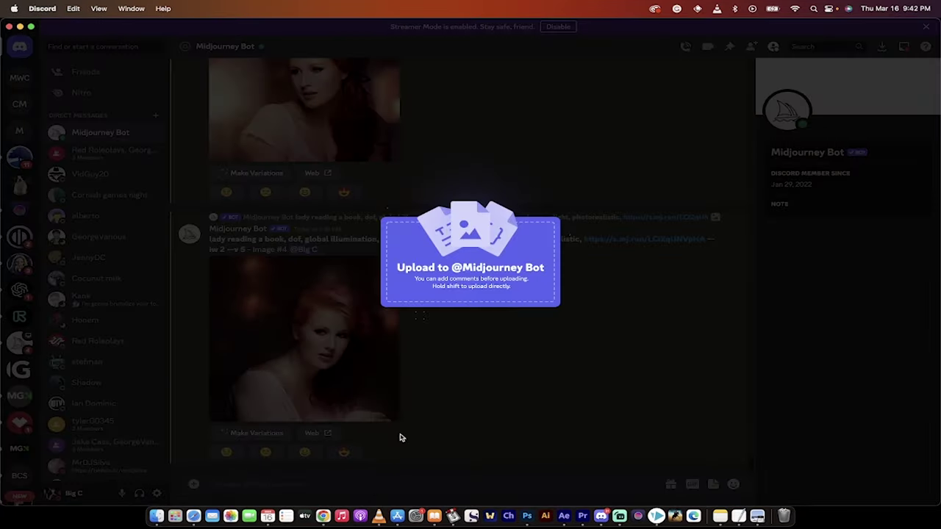
key(Return)
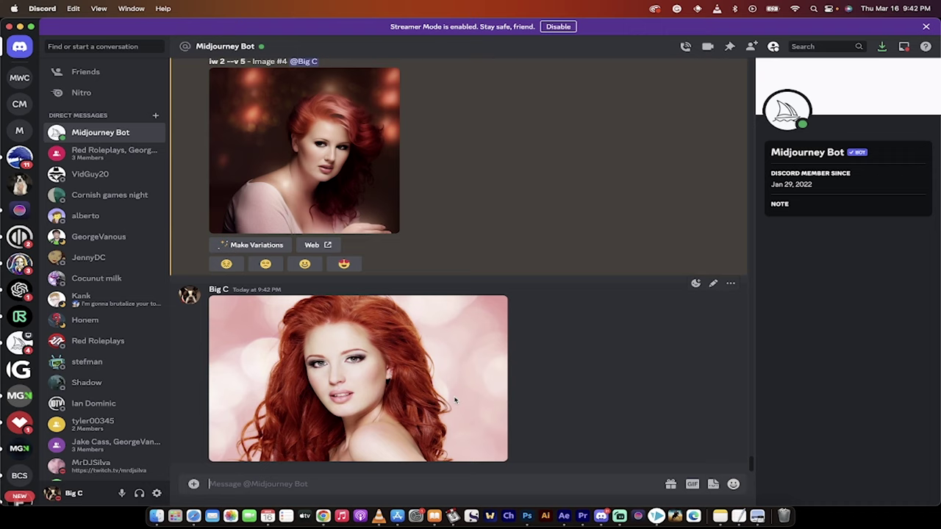
- Copy the uploaded photo's link and start an /imagine command
right_click(419, 376)
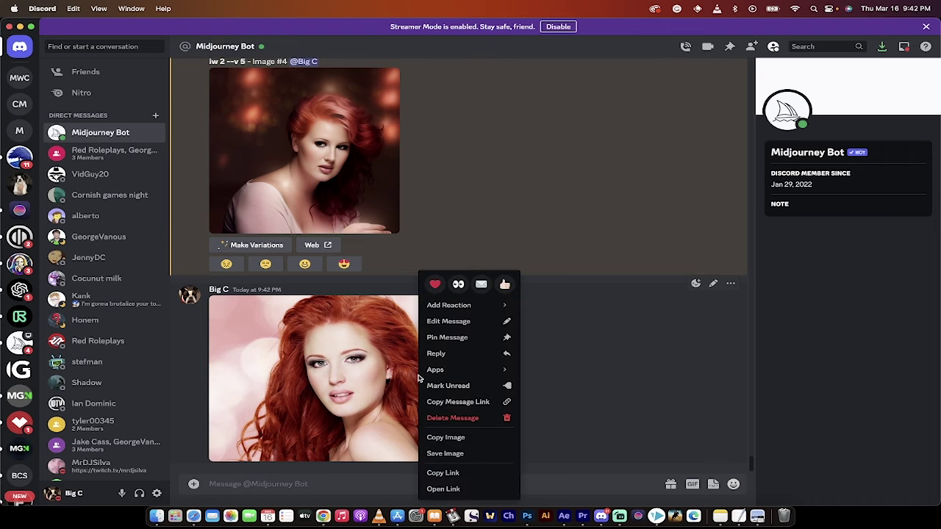
click(461, 474)
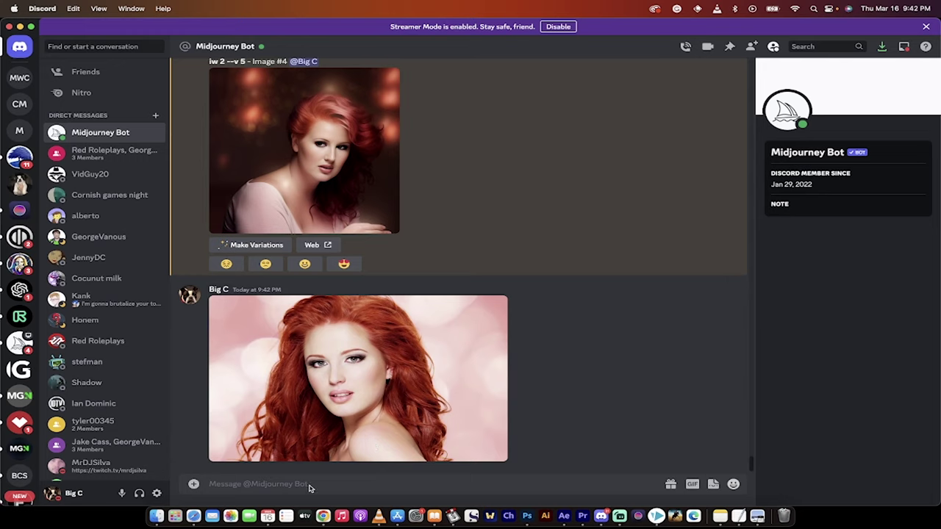
text(/)
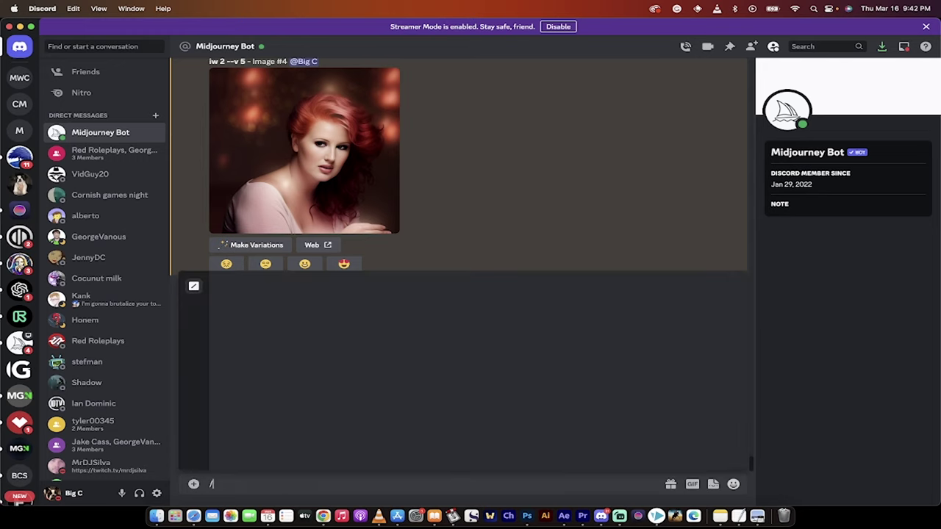
text(imagine)
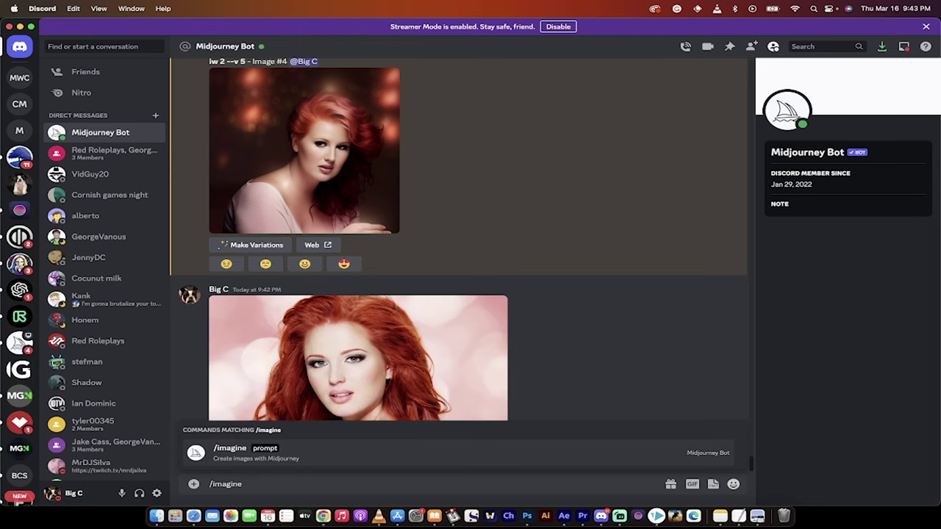
key(Return)
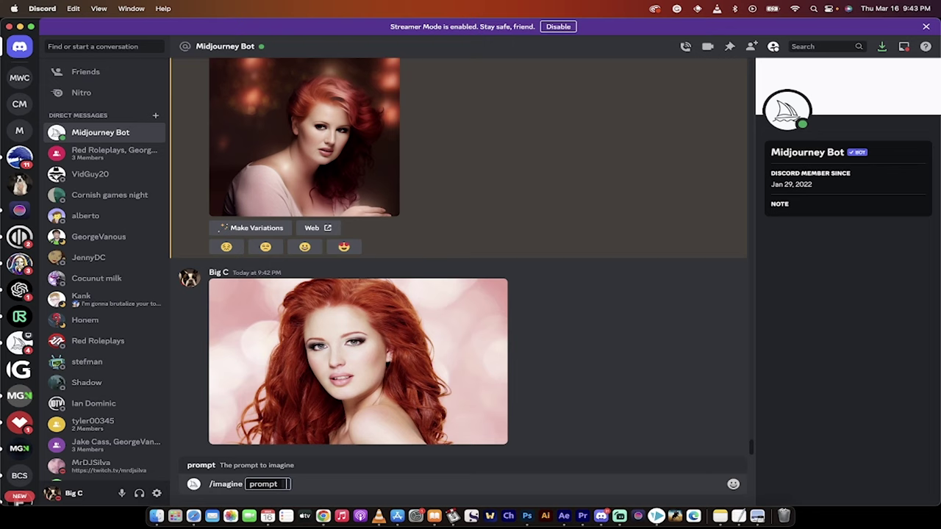
- Enter the prompt 'lady reading a book, dof, 35mm lens, natural lighting, uplight, natural features, photorealistic'
text(lady reading a book)
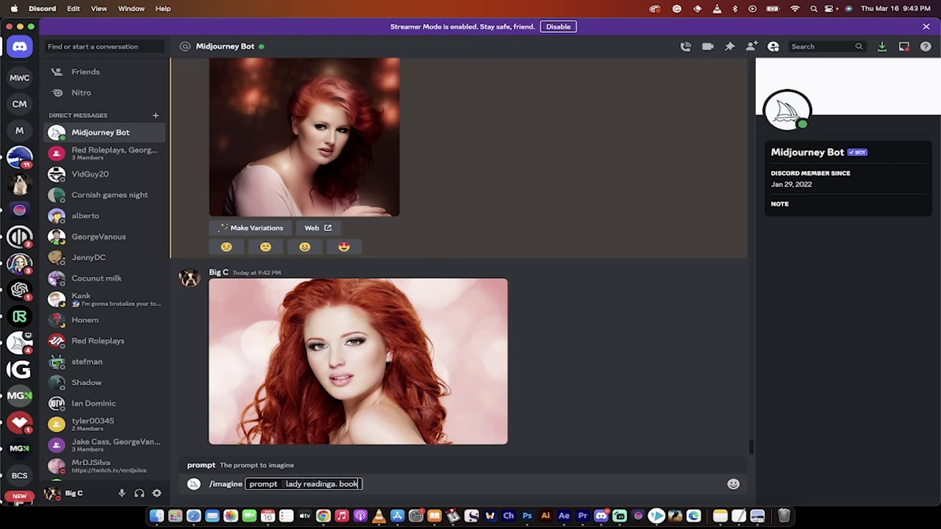
key(BackSpace)
key(BackSpace)
key(BackSpace)
key(BackSpace)
key(BackSpace)
key(BackSpace)
text(a book, dof, 35mm)
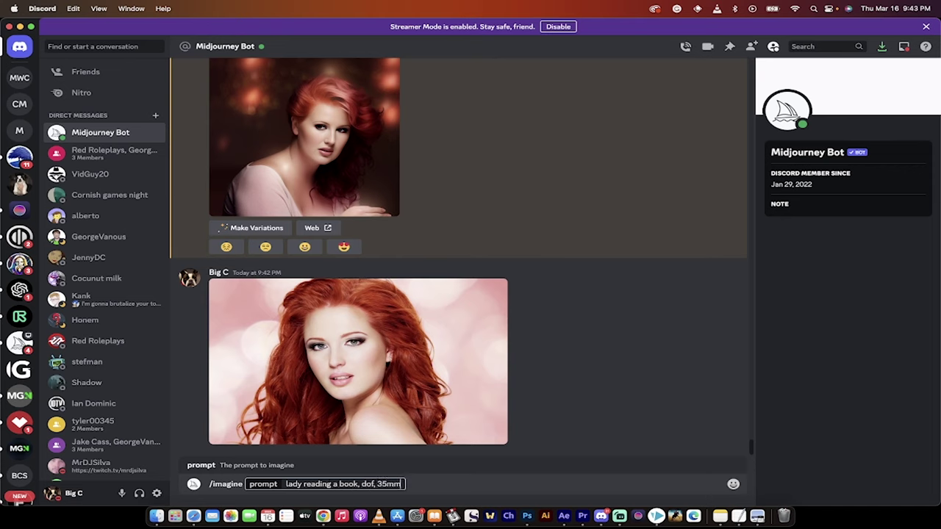
text( lens, natural ligh)
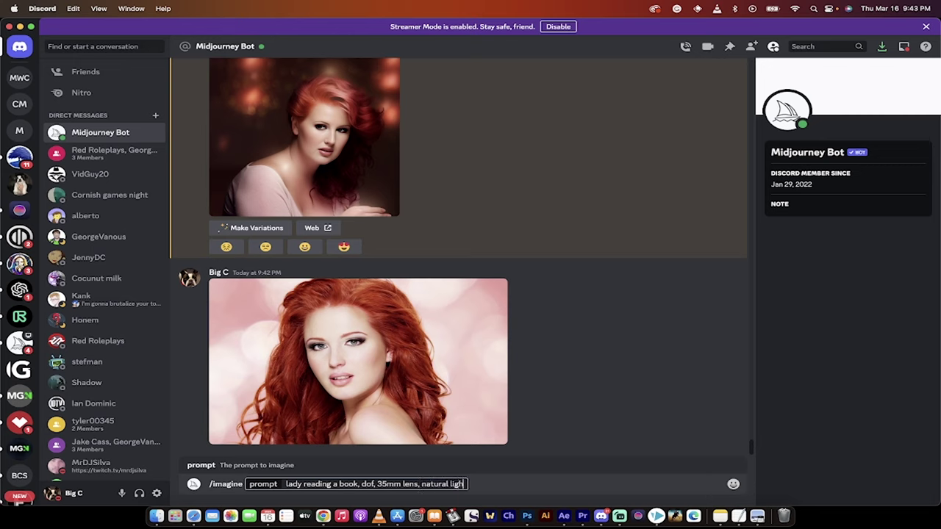
text(ting, uplig)
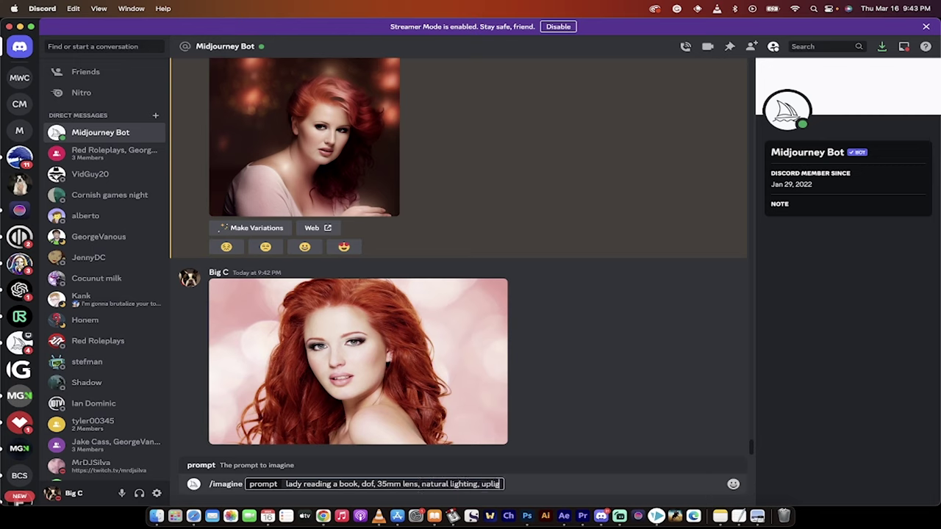
text(ht, natural feat)
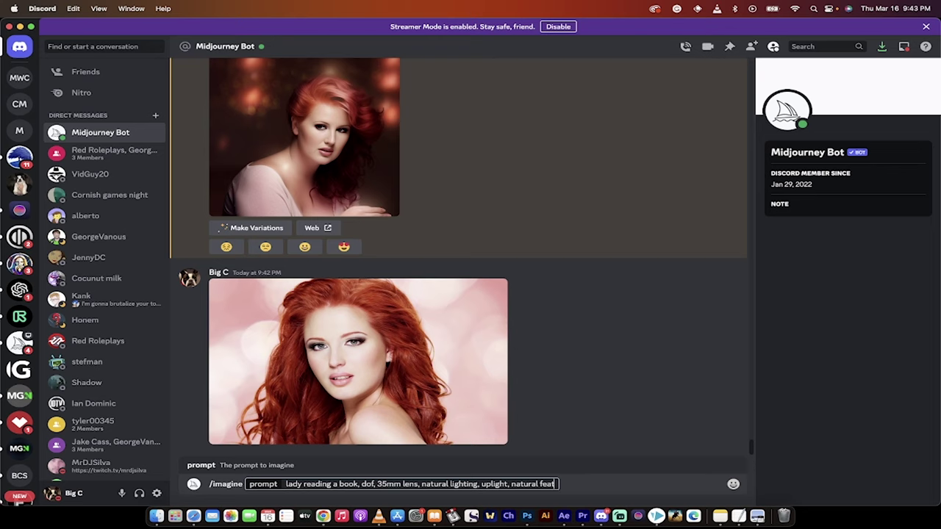
text(ures, photor)
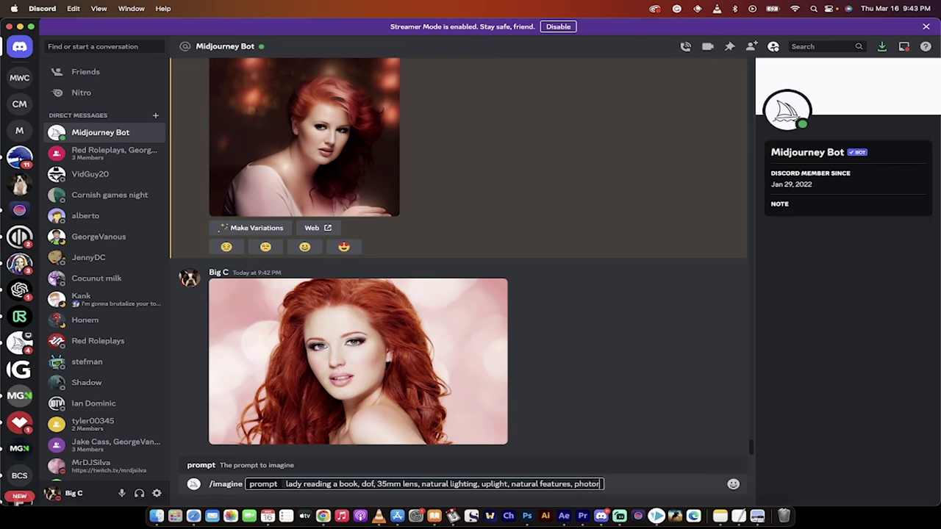
text(easlisti)
key(BackSpace)
key(BackSpace)
key(BackSpace)
key(BackSpace)
key(BackSpace)
key(BackSpace)
key(BackSpace)
text(alistic)
- Paste the photo link, add image weight --iw 2.0, and submit the /imagine prompt
key(super+v)
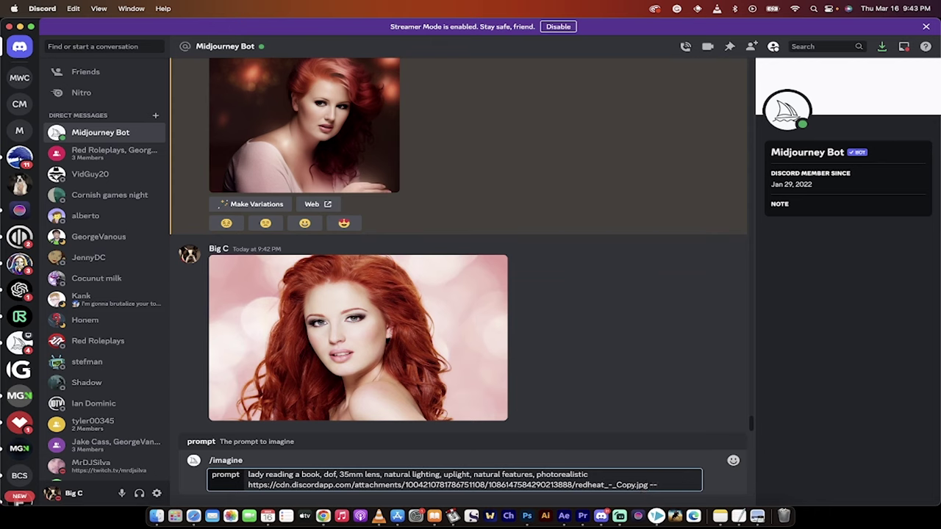
text(iw)
text(.0)
key(Return)
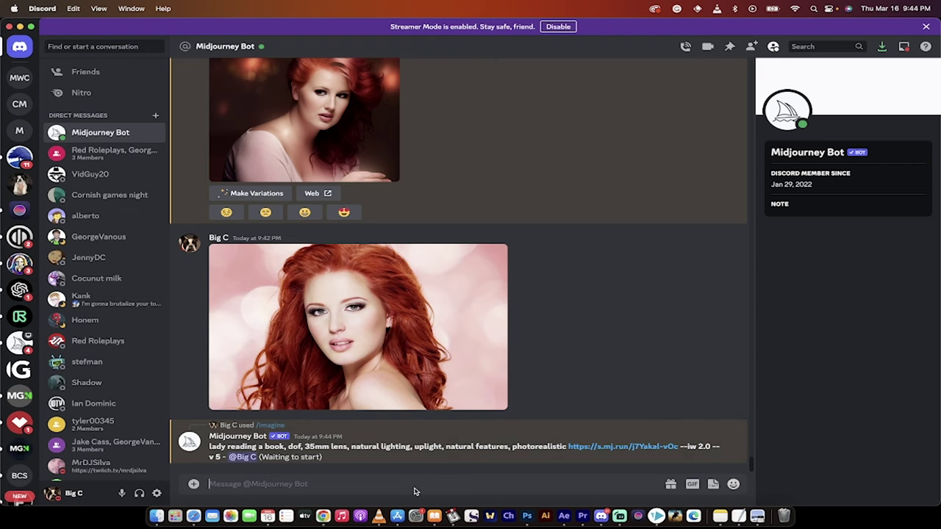
- Run the Midjourney /settings command to show the version 5, fast mode settings
text(/settings)
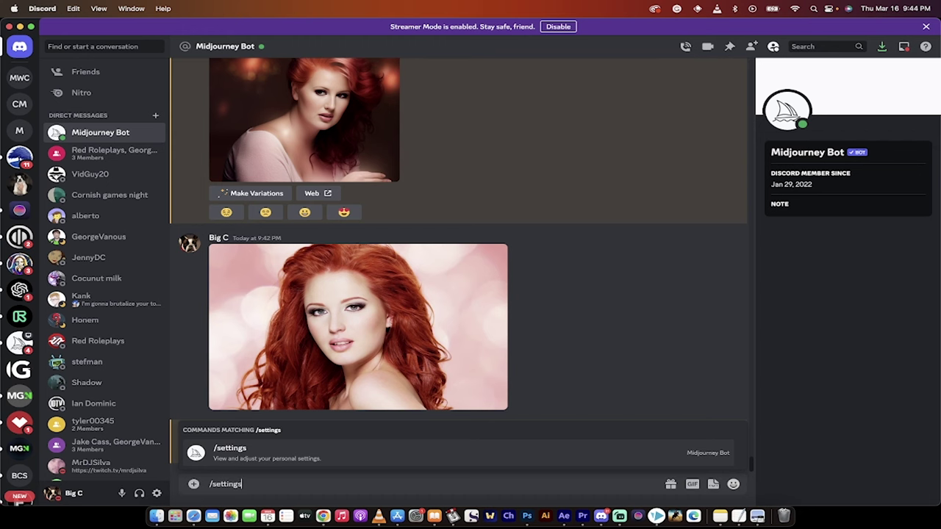
key(Return)
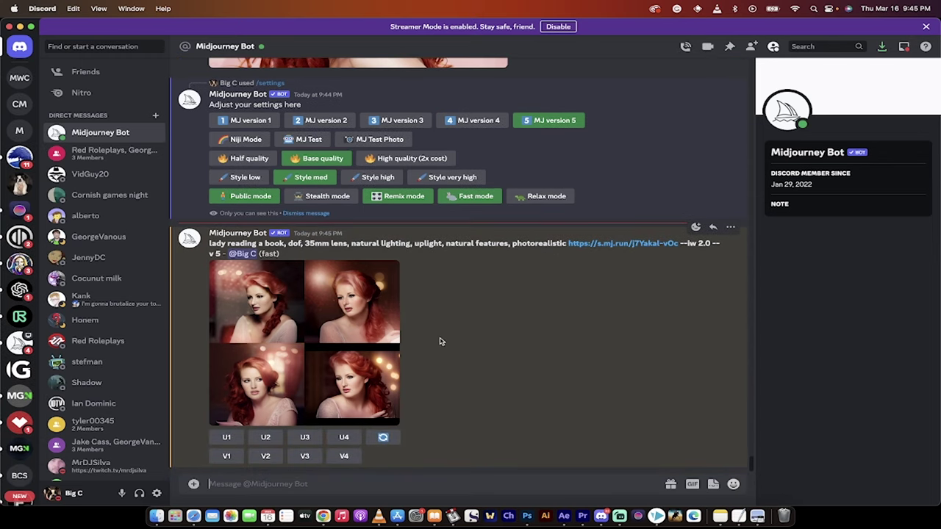
- Preview the new four-portrait grid, then upscale portraits 1 and 3
scroll(439, 341, up, 5)
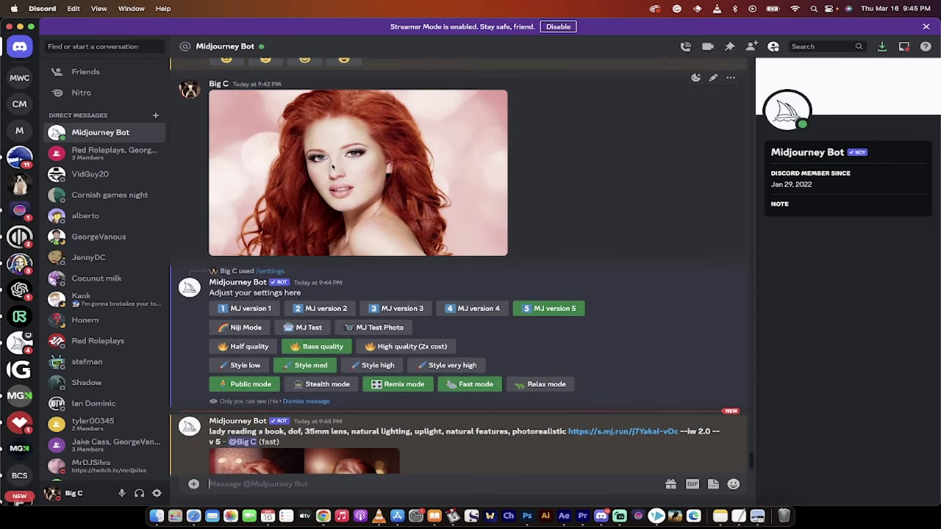
scroll(332, 167, down, 5)
click(331, 301)
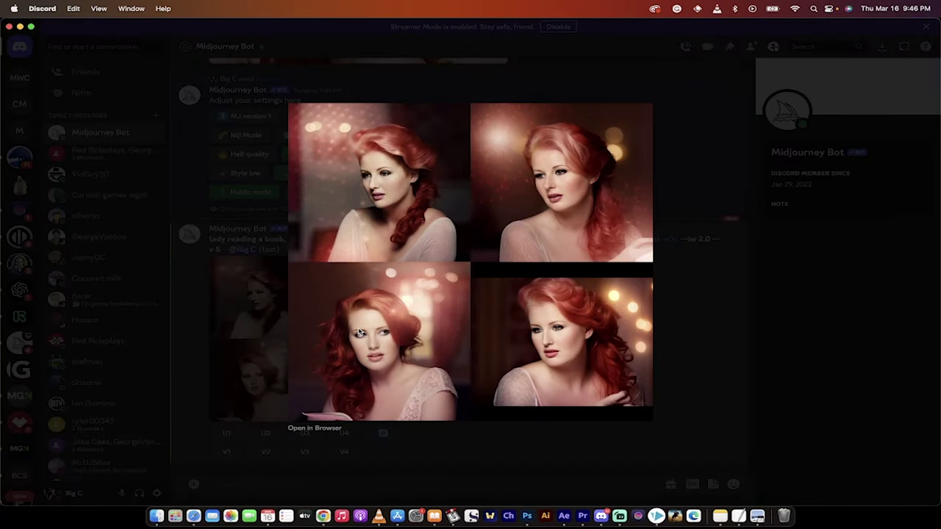
click(669, 363)
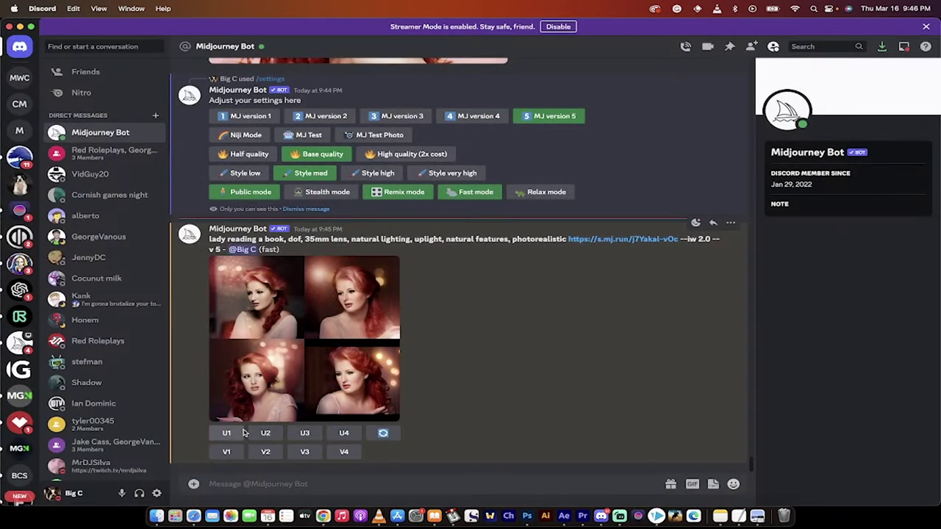
click(227, 433)
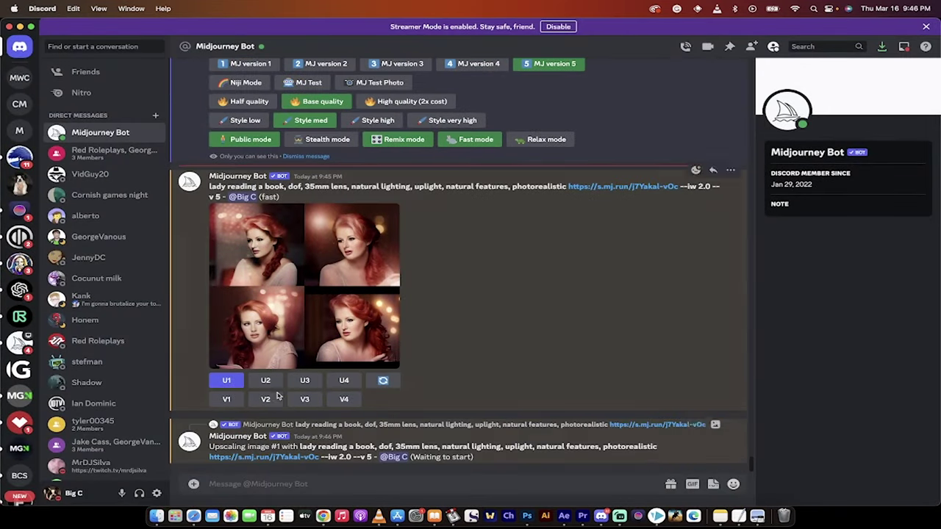
click(304, 173)
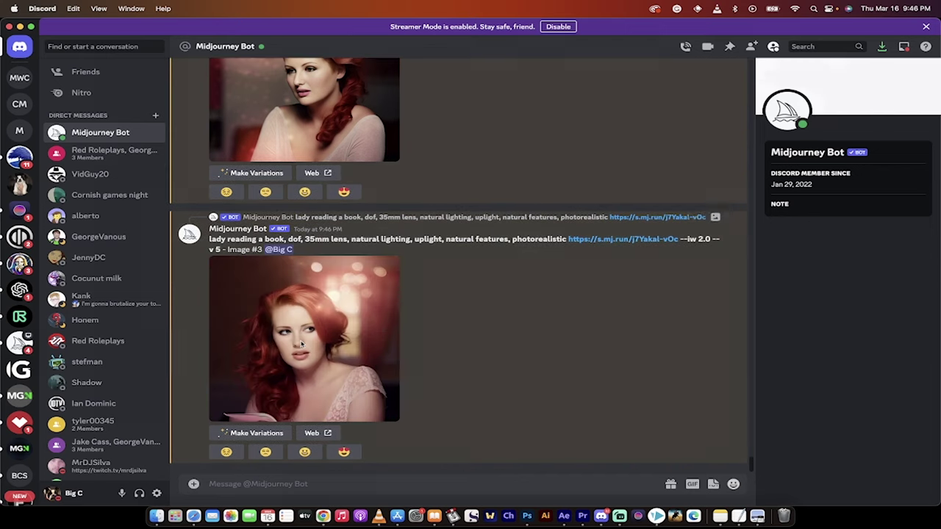
- Compare the upscaled Image #3 with the original reference photo
click(304, 342)
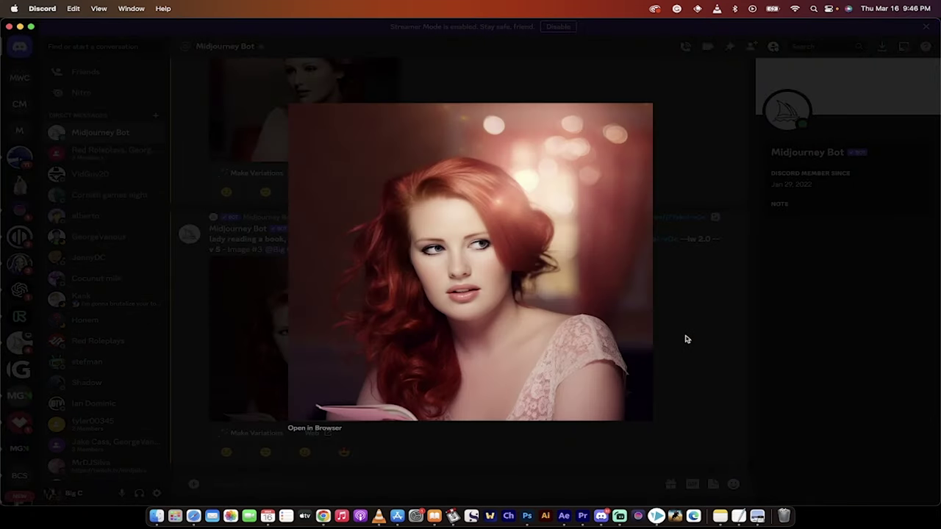
click(685, 338)
scroll(684, 337, up, 6)
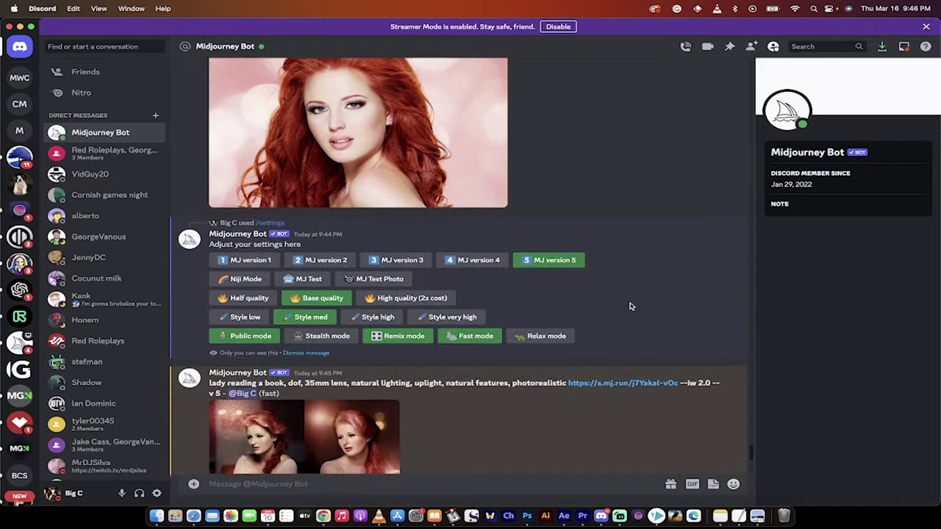
click(515, 180)
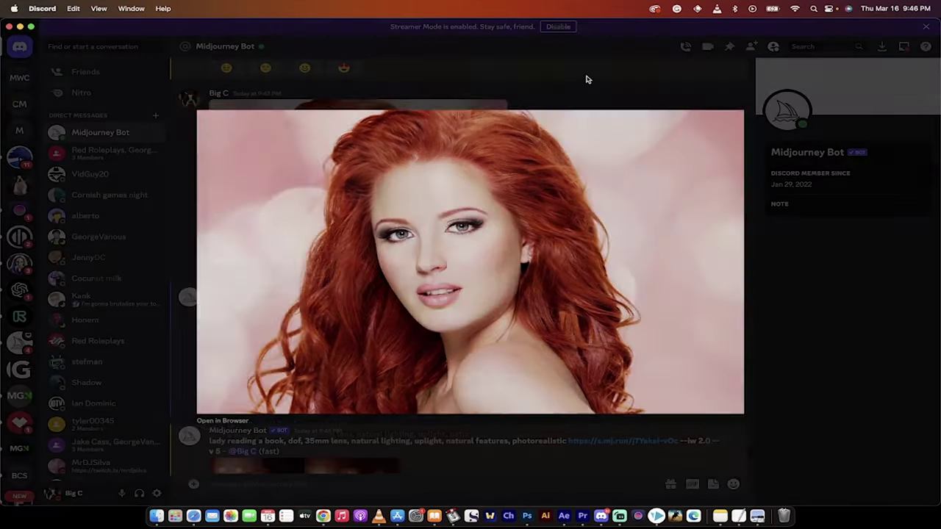
click(586, 79)
scroll(558, 180, down, 10)
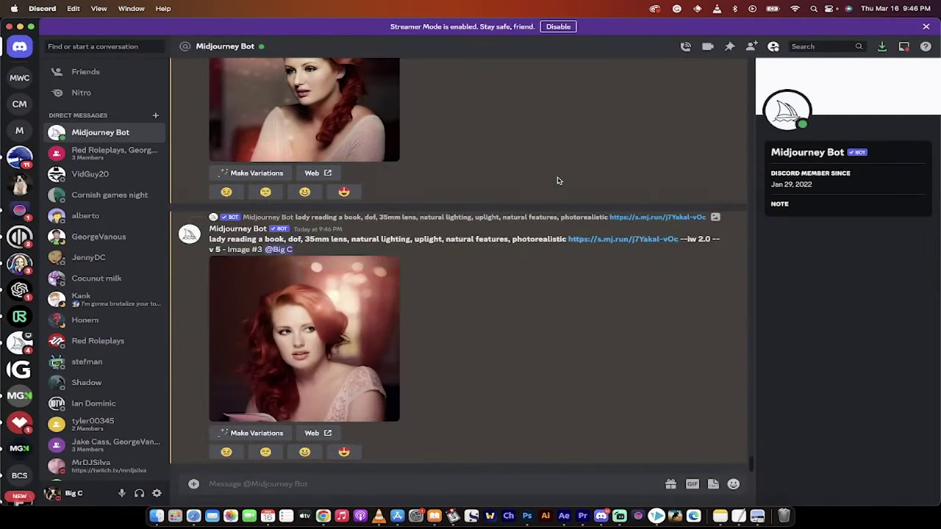